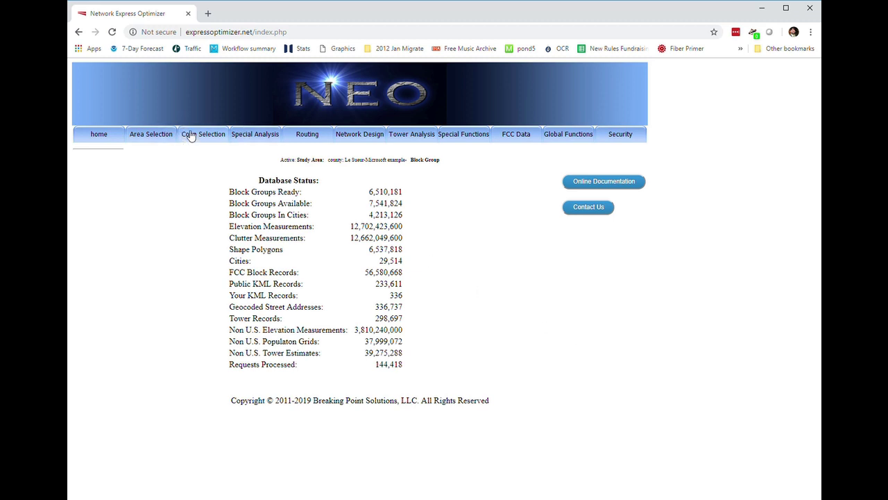
Choose Le Sueur County block groups as the study area and go to Special Functions.
left_click(159, 139)
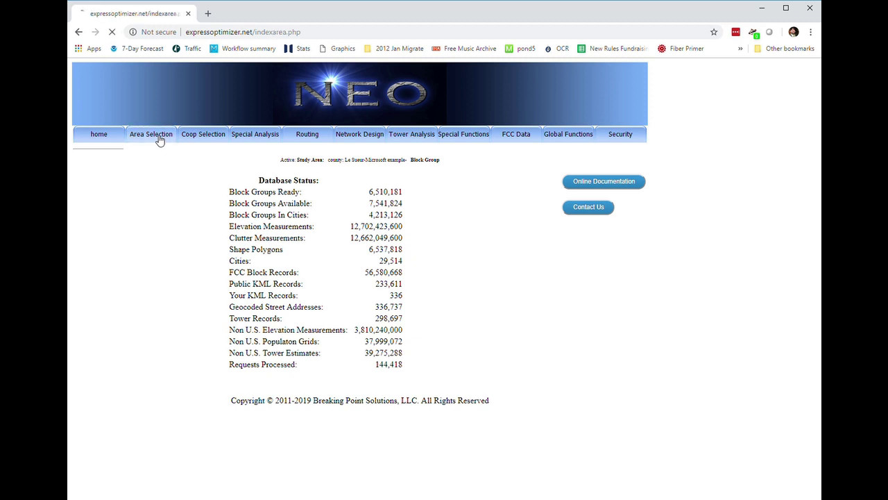
left_click(93, 181)
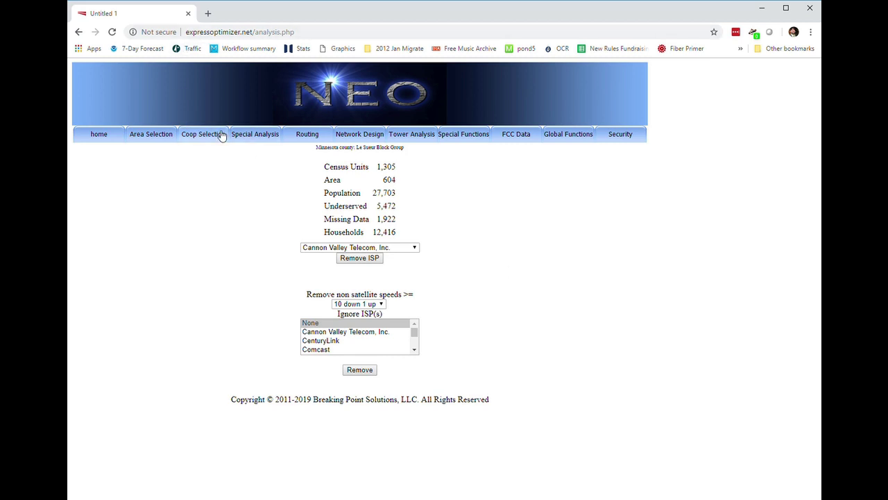
left_click(469, 137)
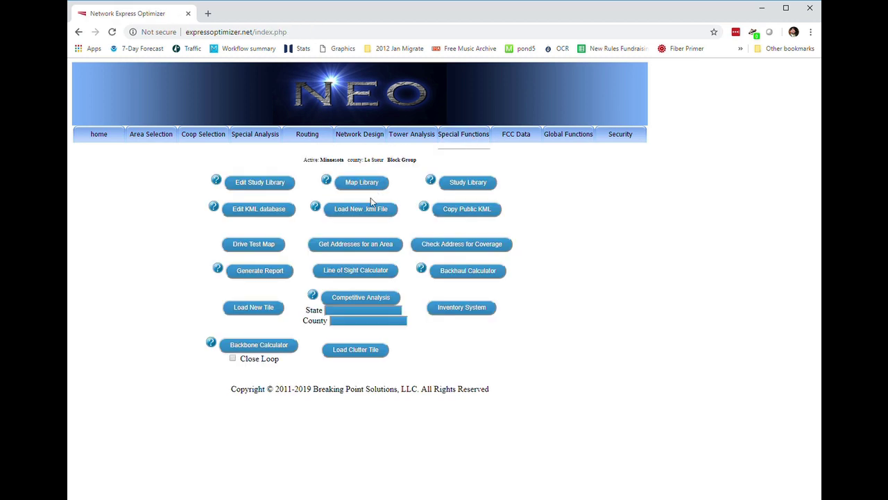
Run the Competitive Analysis for Le Sueur County (27703 people, 12416 households) in a new tab.
left_click(363, 299)
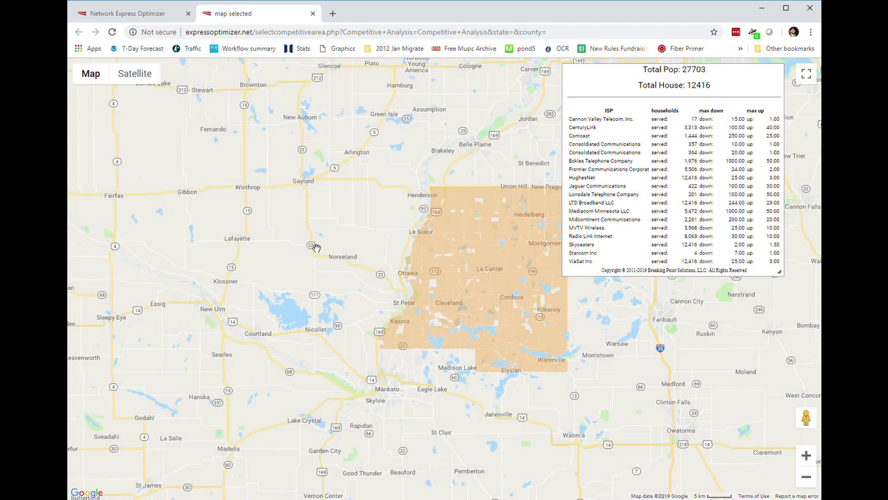
left_click_drag(312, 247, 229, 184)
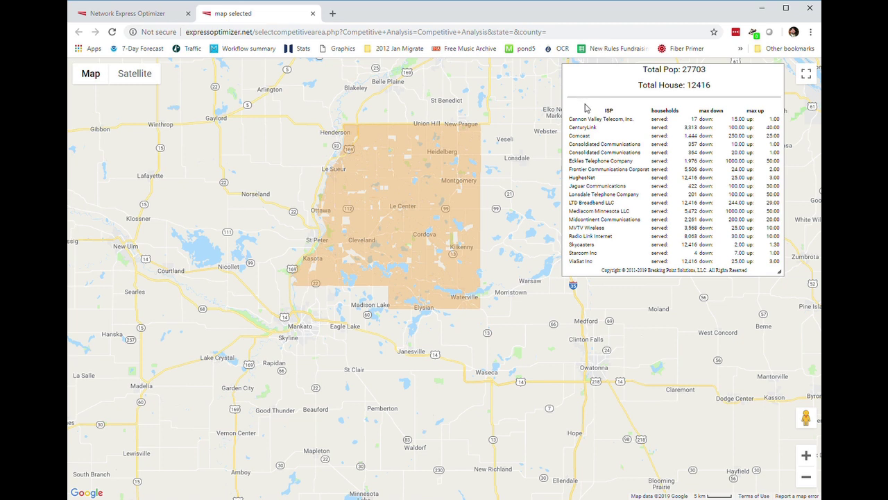
mouse_move(587, 120)
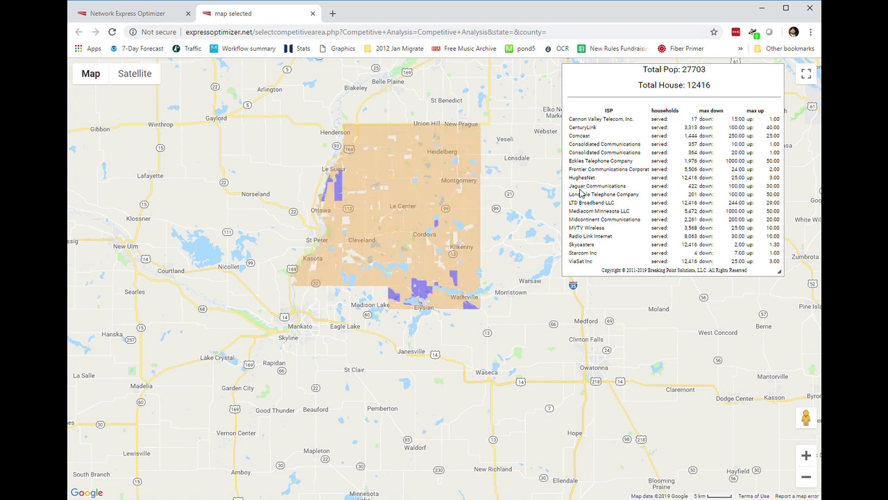
mouse_move(582, 214)
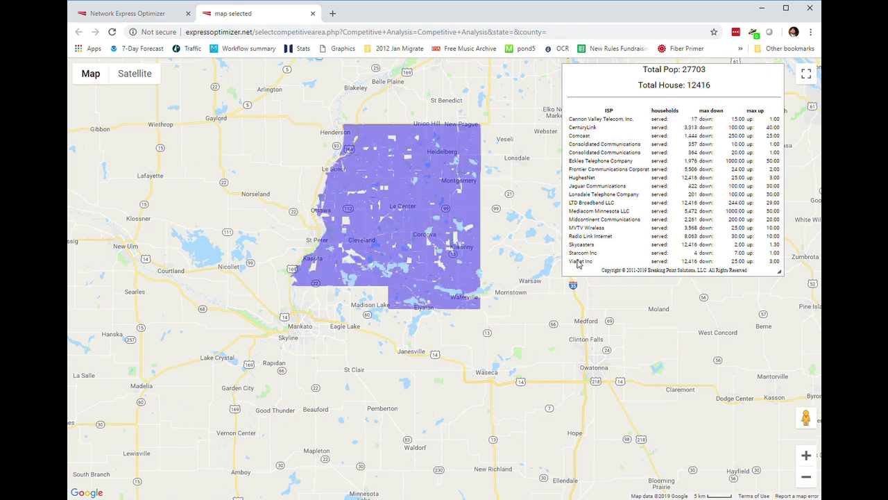
scroll(508, 161, "up", 5)
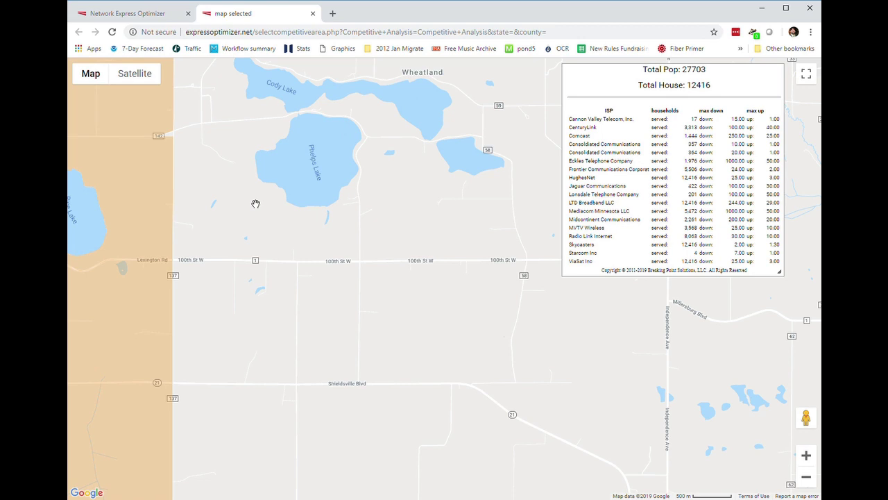
left_click_drag(254, 205, 459, 196)
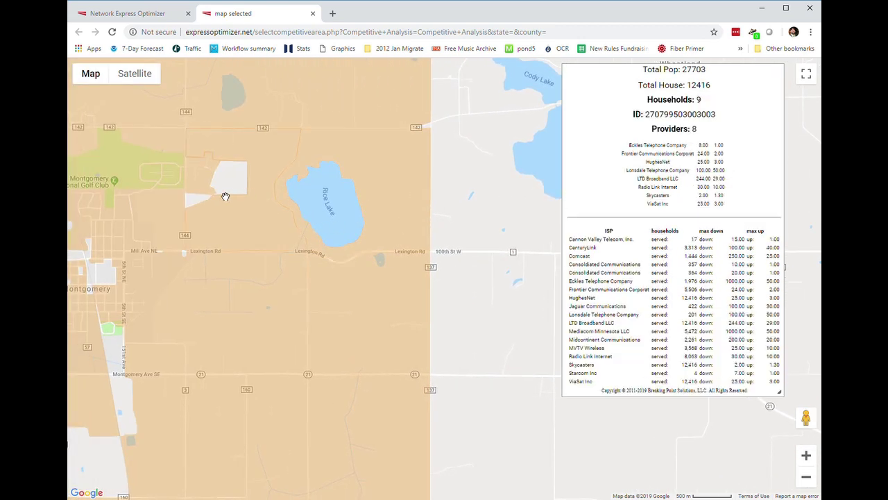
mouse_move(176, 149)
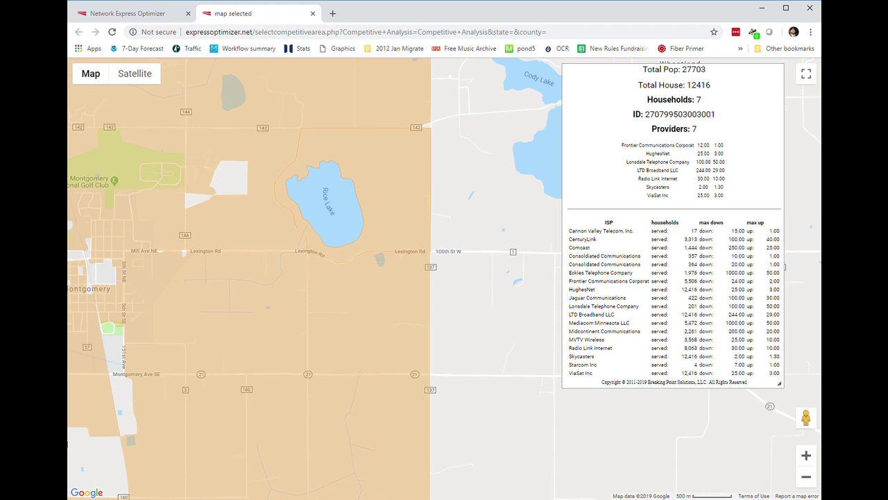
Run the fiber design: $6,555,000 fiber plus $1,701,250 CPE over 285 miles.
left_click(142, 15)
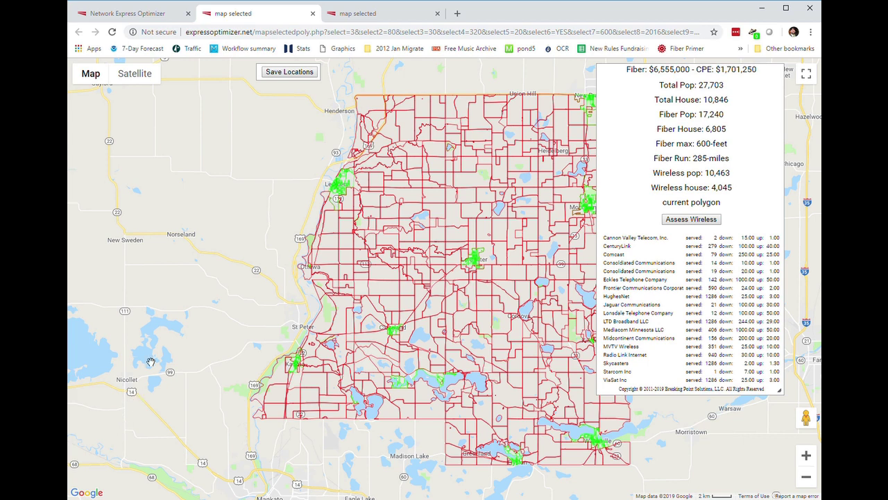
left_click_drag(229, 178, 115, 183)
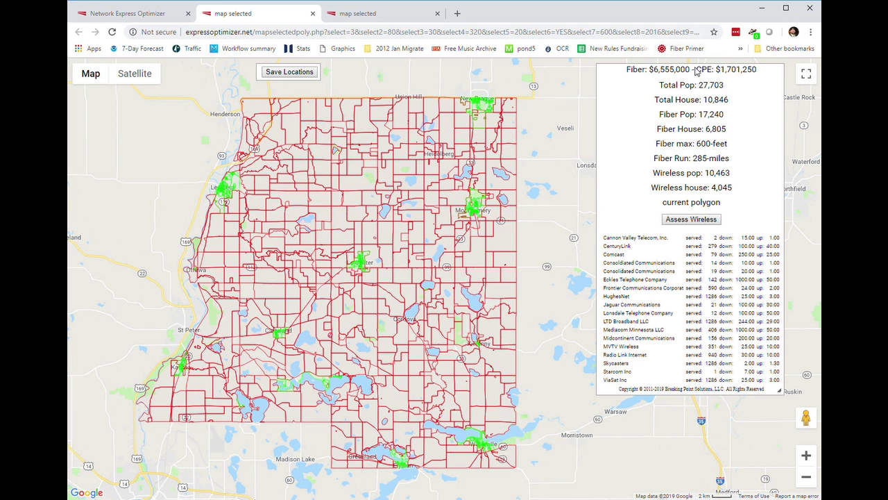
left_click_drag(695, 72, 684, 91)
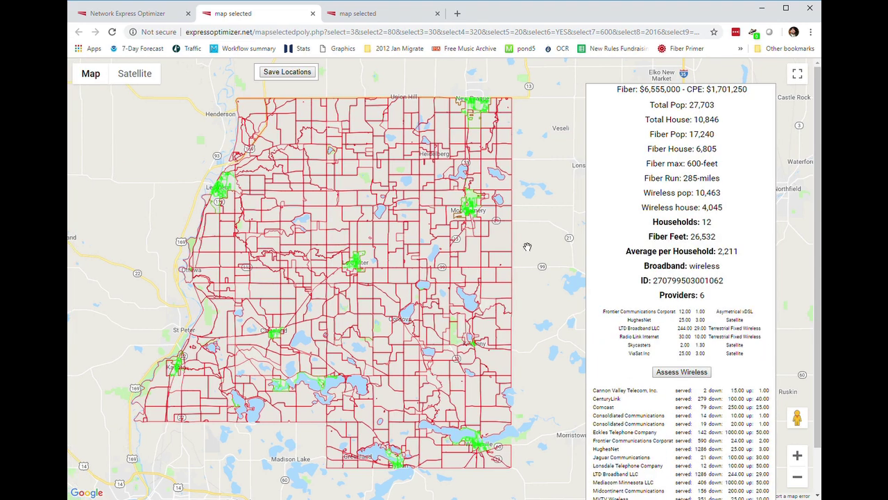
Zoom in near Montgomery and toggle one block between fiber and wireless service.
scroll(467, 213, "up", 1)
scroll(467, 209, "up", 1)
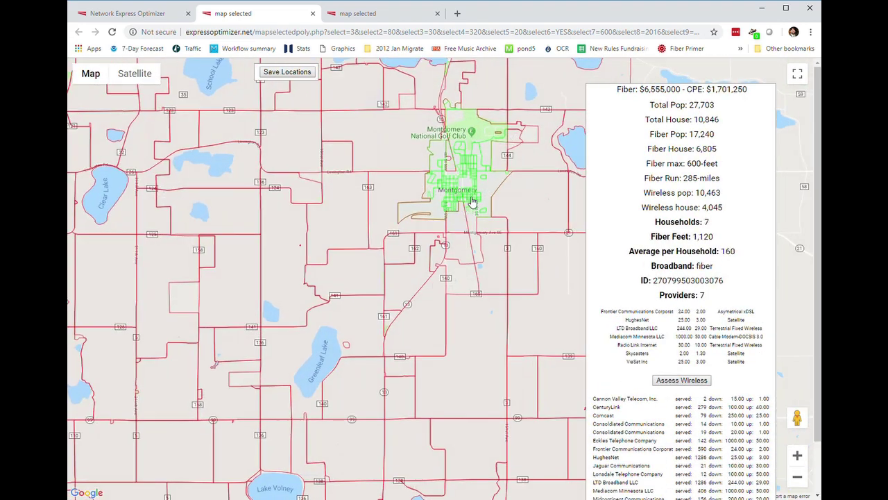
scroll(462, 187, "up", 1)
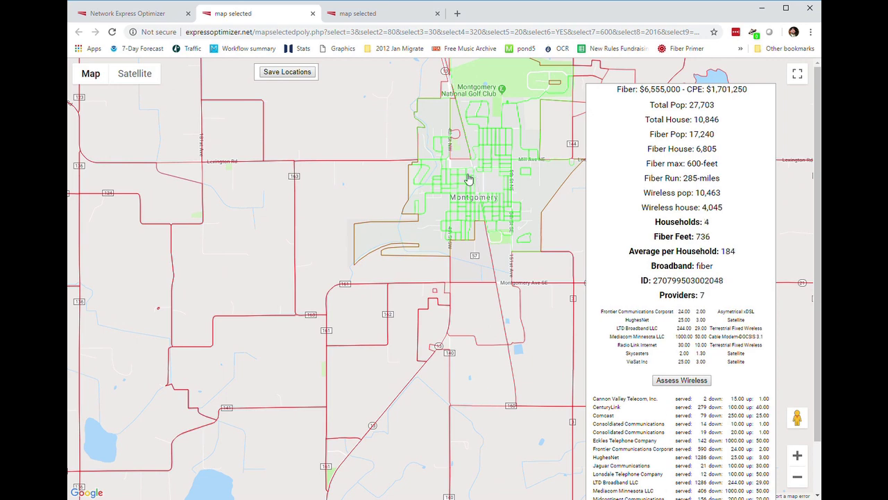
scroll(466, 178, "up", 2)
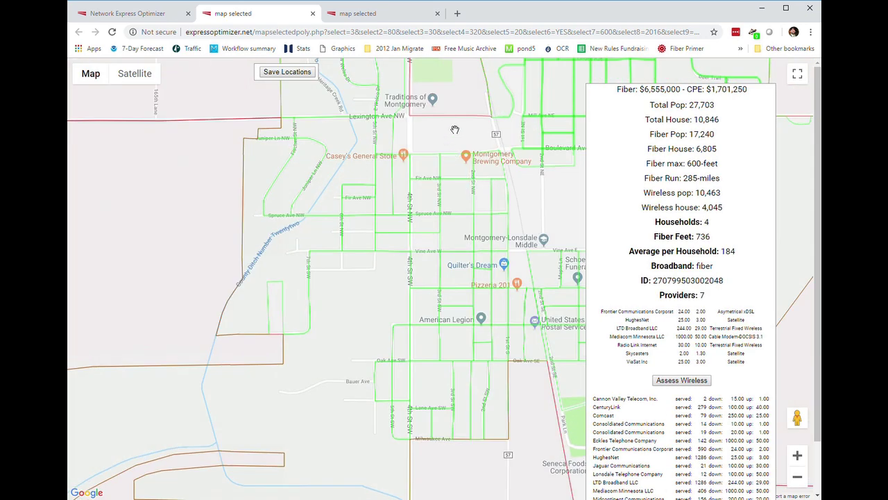
scroll(451, 133, "down", 1)
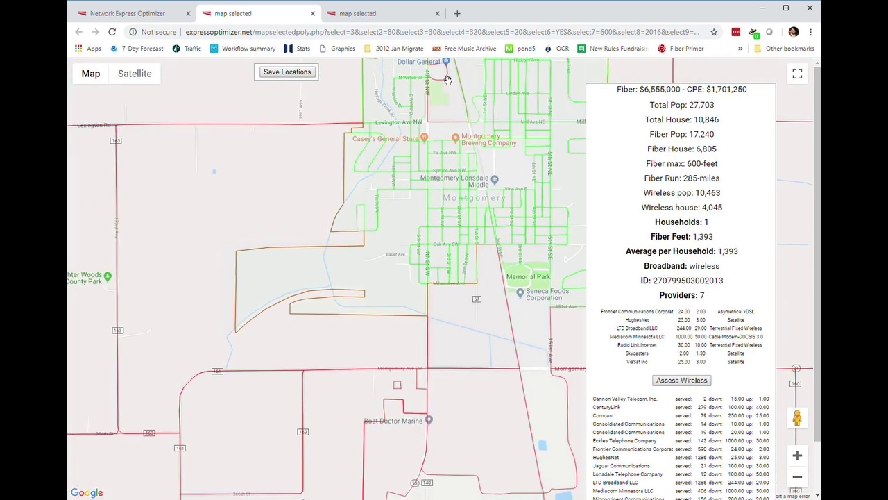
left_click(450, 106)
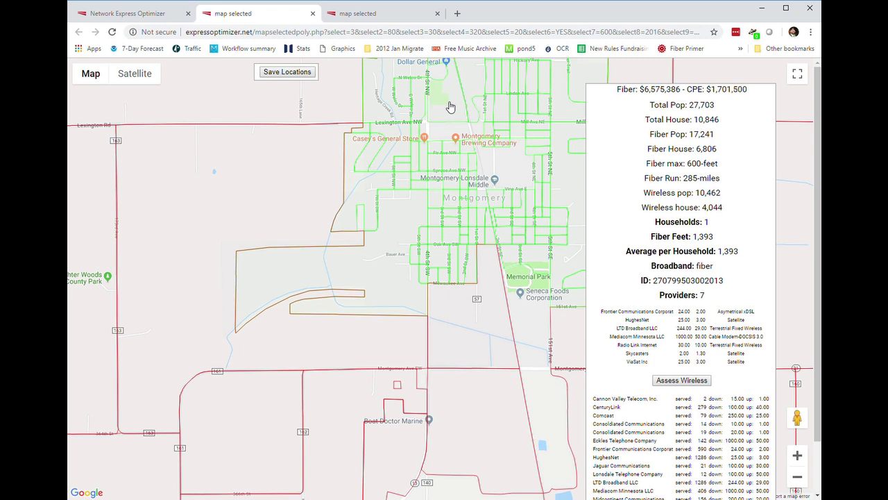
left_click(450, 106)
left_click(450, 106)
left_click(449, 106)
Make the 684-ft Fir Ave block, its neighbour and a 1-household block fiber.
left_click(442, 131)
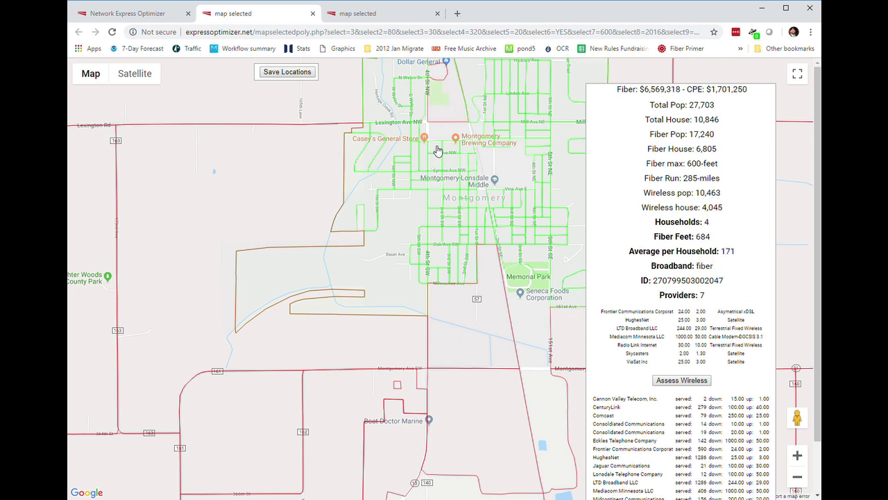
left_click(438, 146)
left_click(455, 151)
left_click(438, 144)
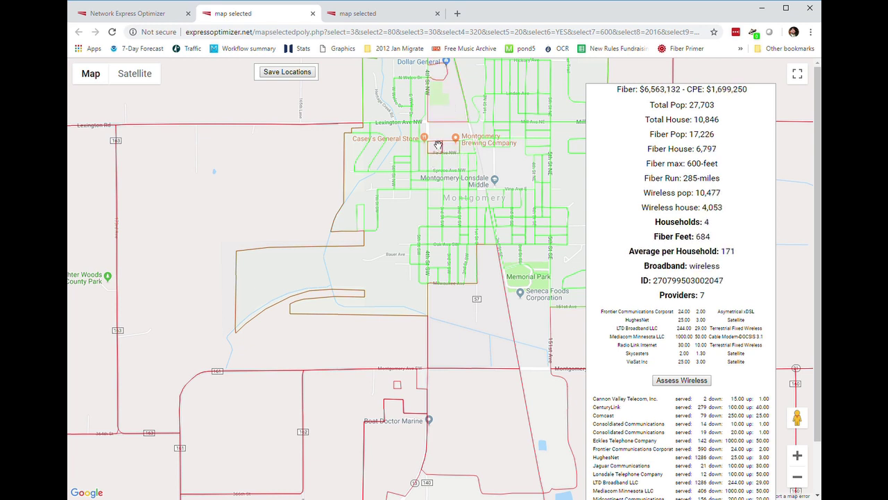
left_click(438, 144)
left_click(445, 149)
left_click(455, 150)
left_click(460, 113)
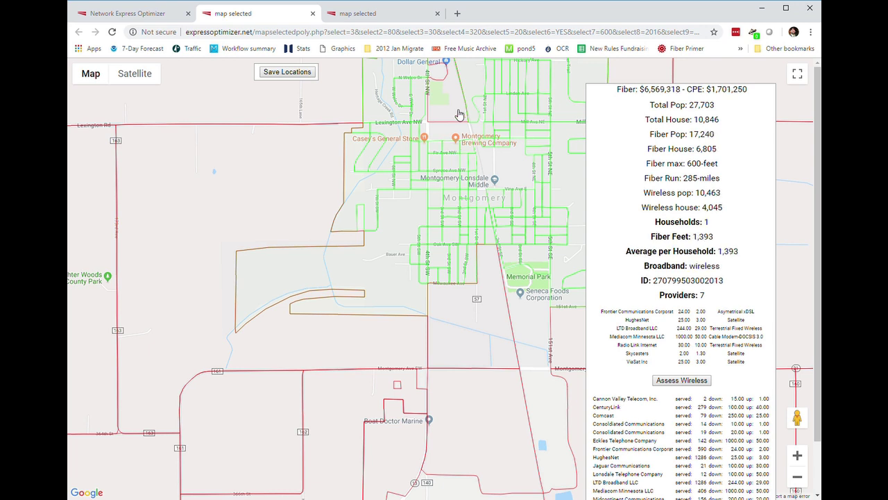
left_click(460, 114)
Inspect a 15-household wireless block, then zoom out to the county view at $6,575,386 fiber.
left_click(225, 89)
scroll(214, 198, "down", 1)
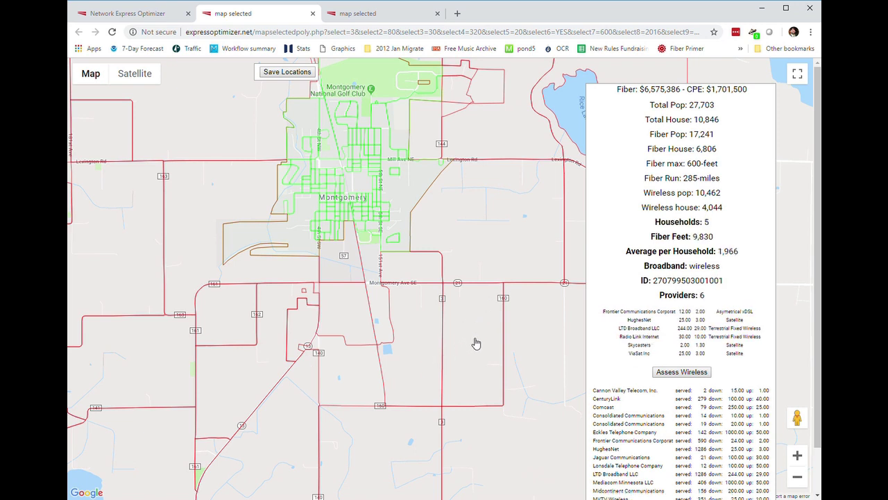
scroll(472, 336, "down", 1)
scroll(472, 336, "down", 1)
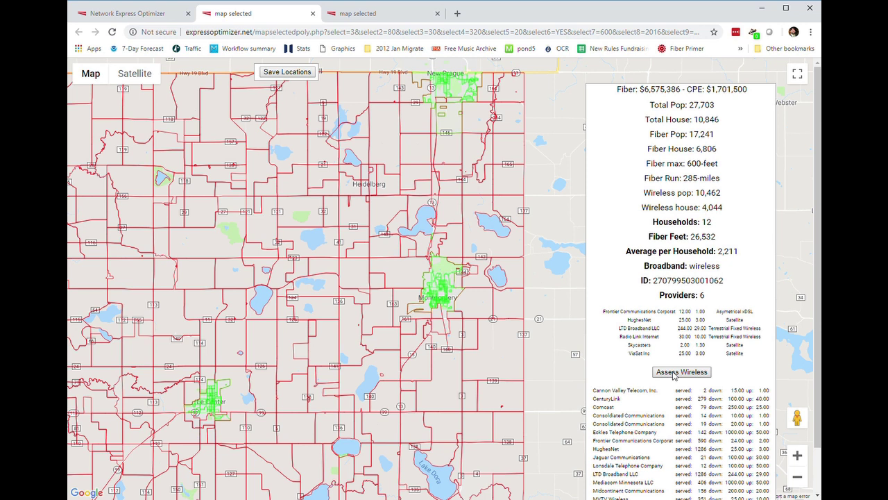
Process optimum towers: 19 towers at $484,500 covering 3,125 of 4,044 wireless households.
left_click(673, 373)
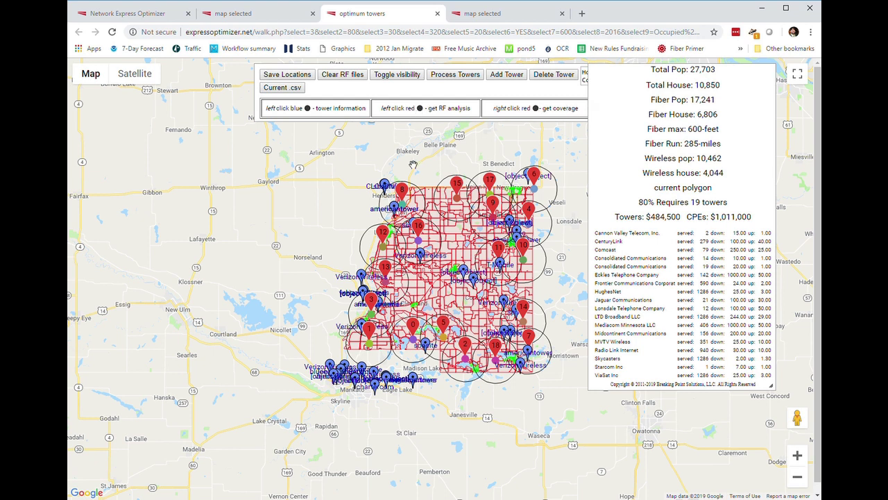
mouse_move(406, 194)
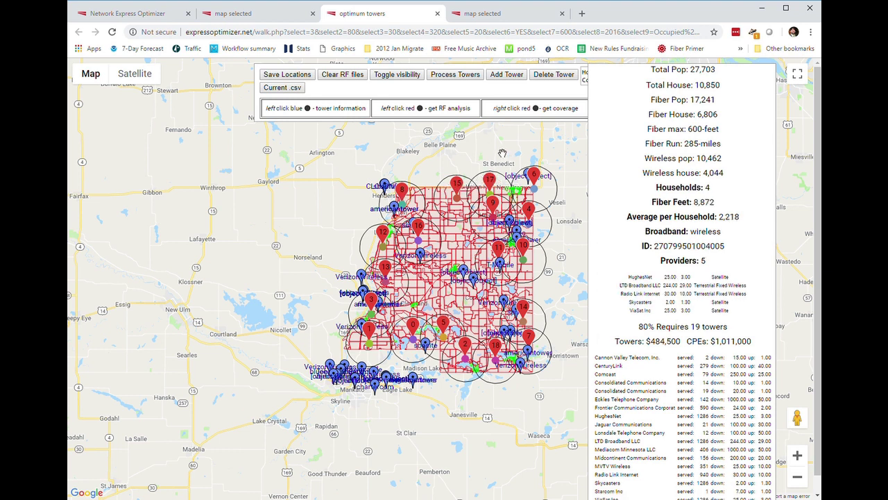
left_click(452, 75)
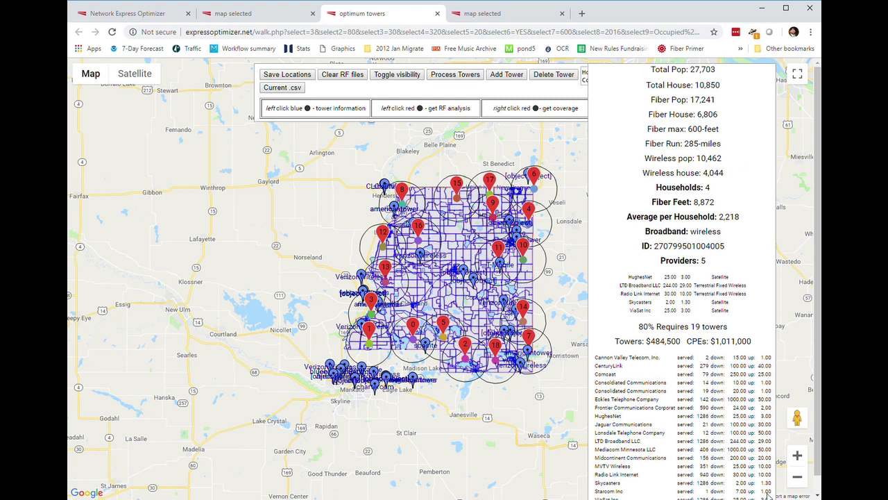
scroll(775, 486, "down", 1)
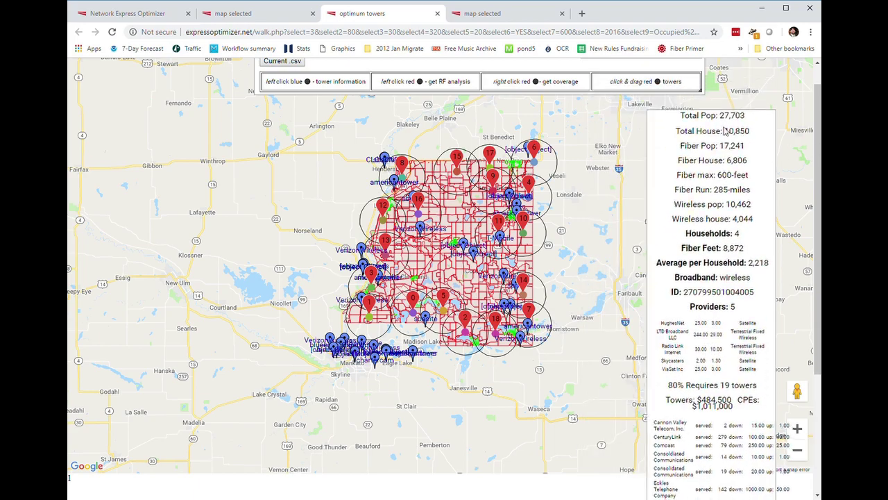
scroll(593, 137, "up", 1)
scroll(593, 136, "up", 1)
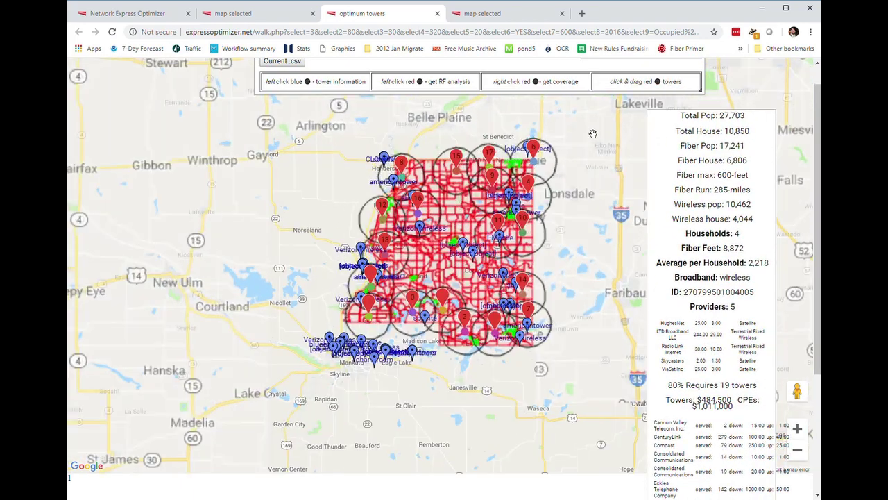
scroll(595, 132, "up", 2)
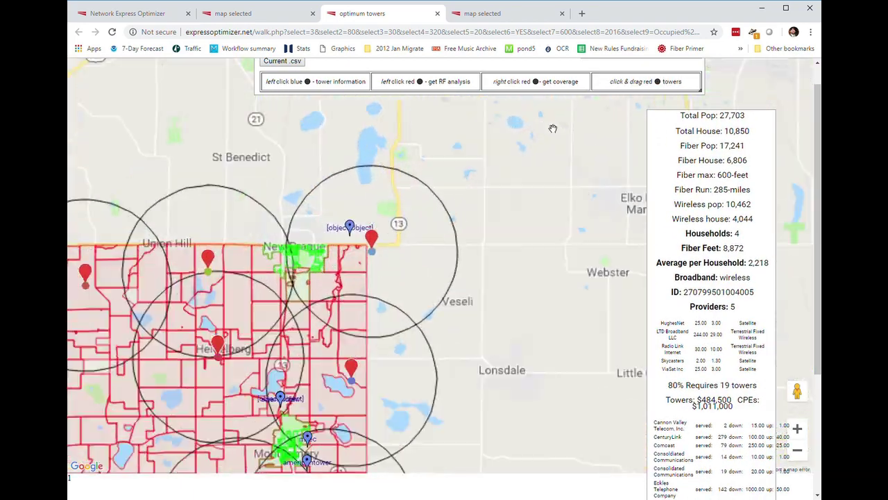
scroll(543, 135, "down", 1)
left_click_drag(525, 122, 524, 153)
scroll(818, 136, "up", 1)
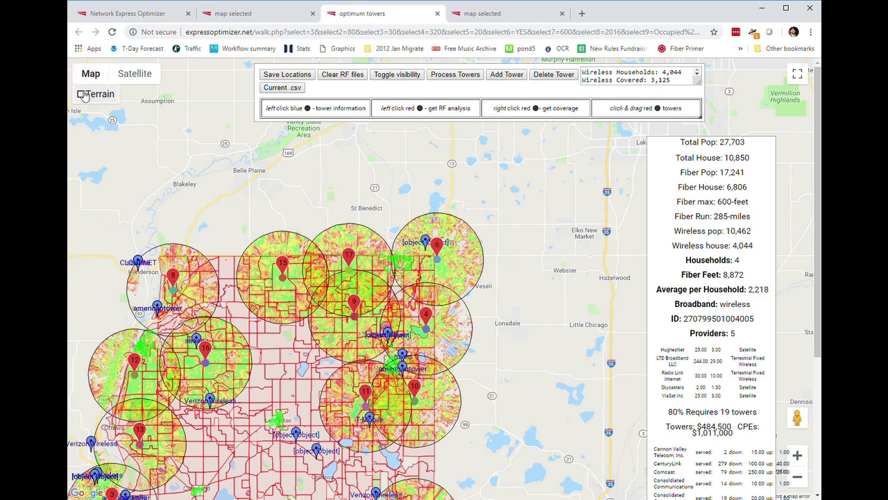
Turn on the terrain base map and zoom to tower 8 near Henderson.
left_click(81, 94)
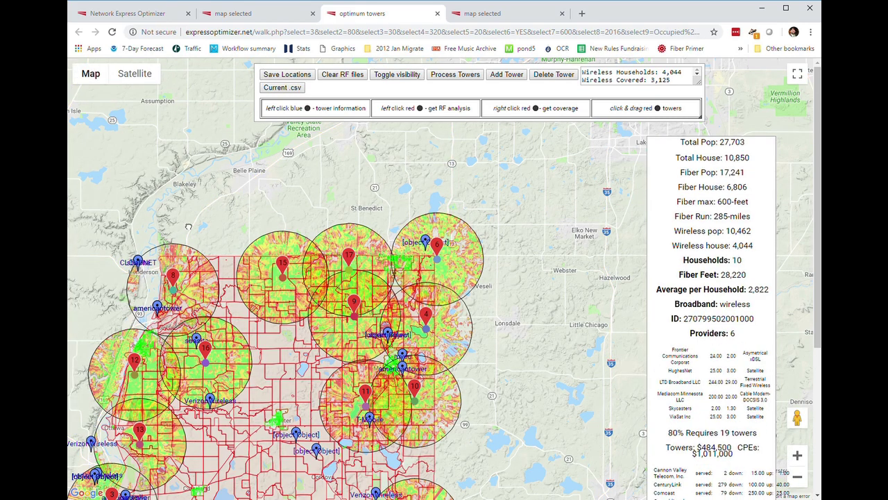
left_click_drag(185, 229, 316, 204)
scroll(299, 263, "up", 2)
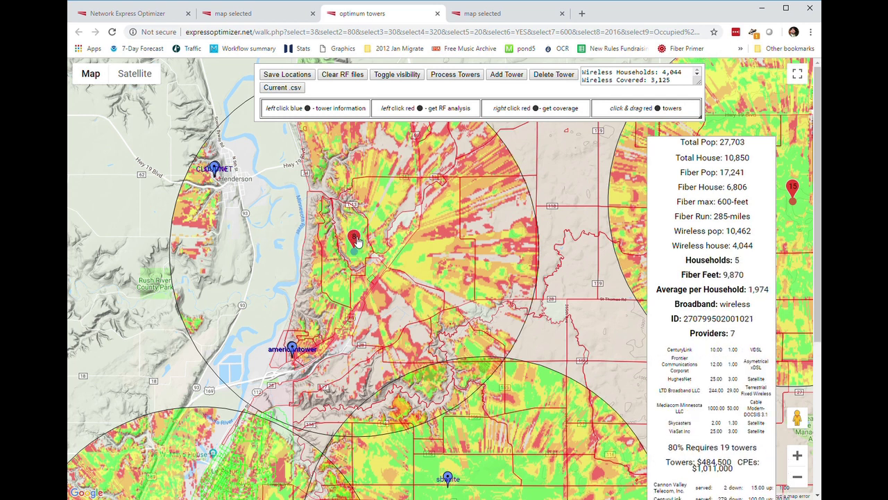
Move tower 8 farther west and reprocess the towers, clearing the RF overlay.
mouse_move(355, 238)
left_mouse_down()
mouse_move(325, 234)
mouse_move(355, 237)
left_mouse_up()
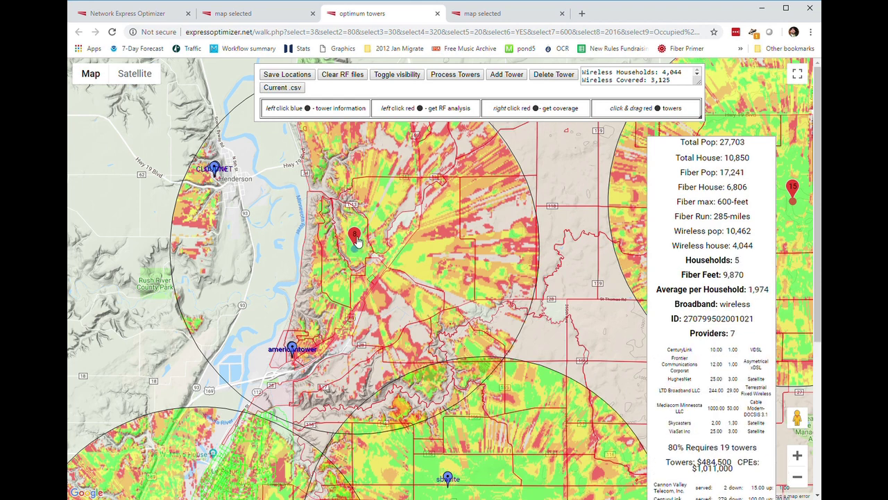
left_click_drag(358, 238, 324, 233)
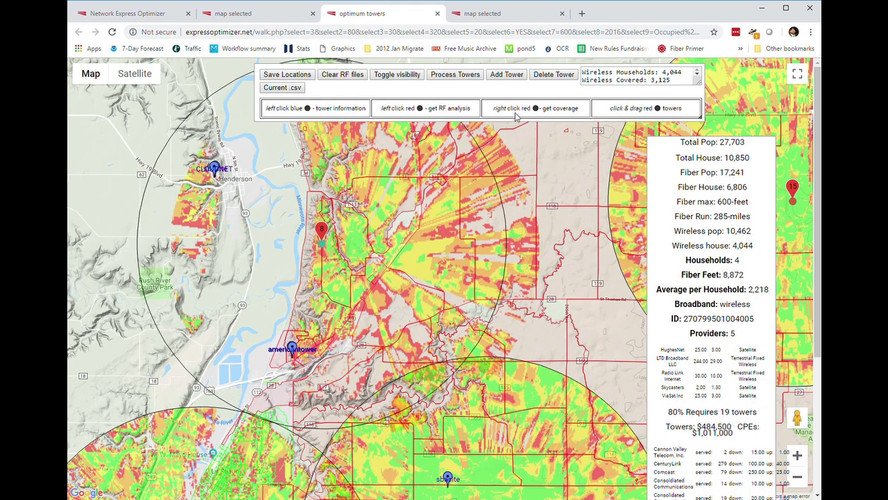
left_click(462, 74)
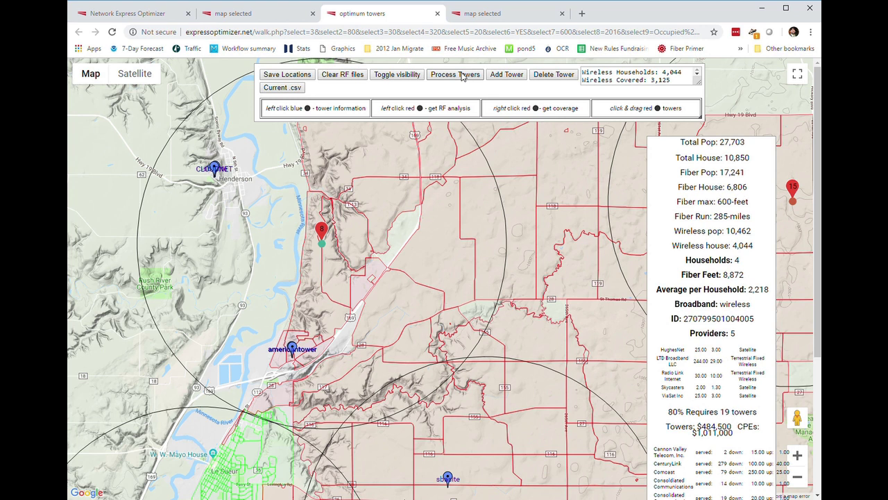